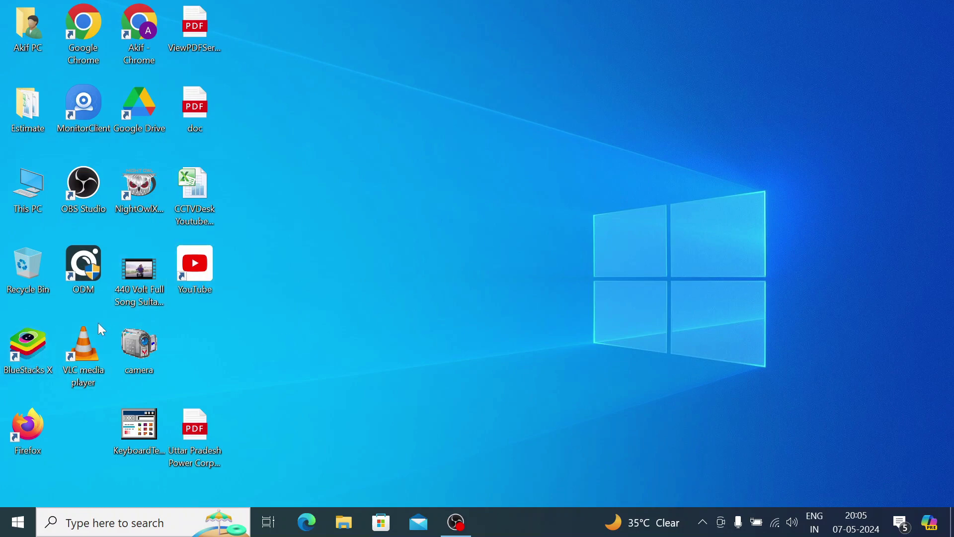
Launch BlueStacks X and start the Android App Player from its sidebar
{"action": "left_click", "coordinate": [26, 362]}
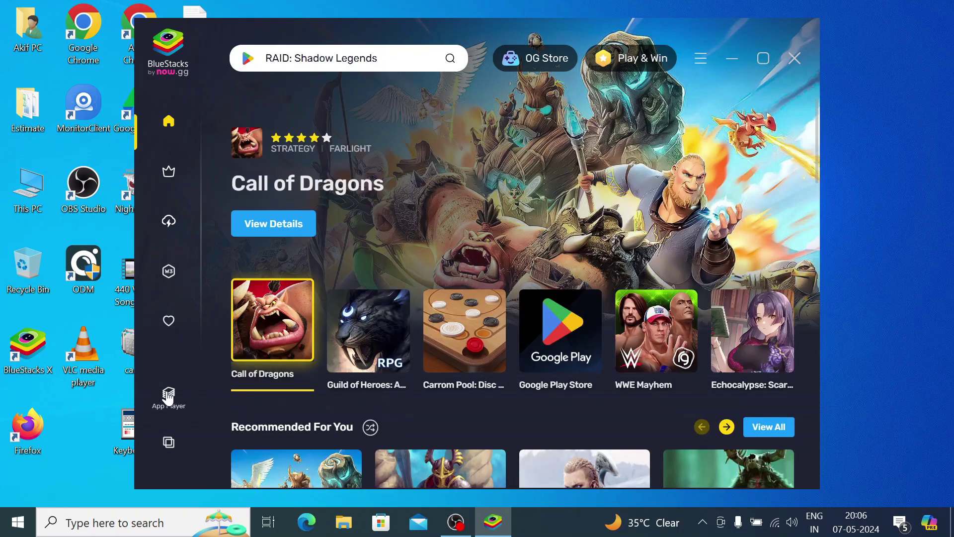
{"action": "left_click", "coordinate": [168, 397]}
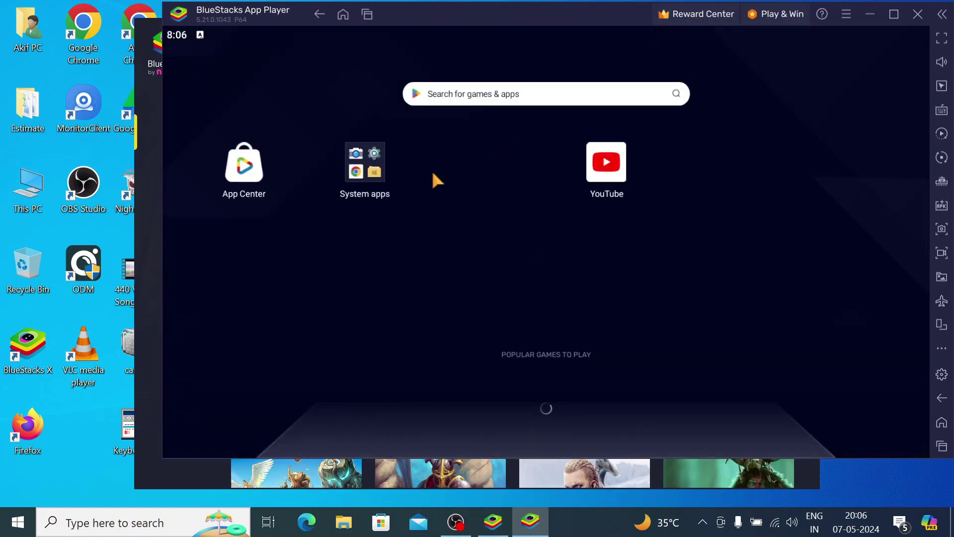
Search the Play Store for 'matrix satatya' and open the MATRIX SATATYA SIGHT details page
{"action": "left_click", "coordinate": [364, 163]}
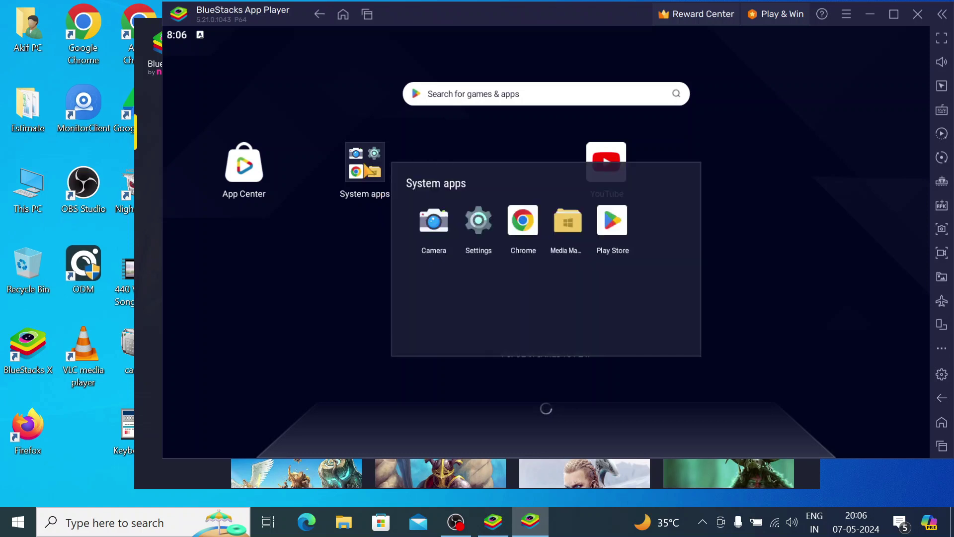
{"action": "left_click", "coordinate": [623, 227]}
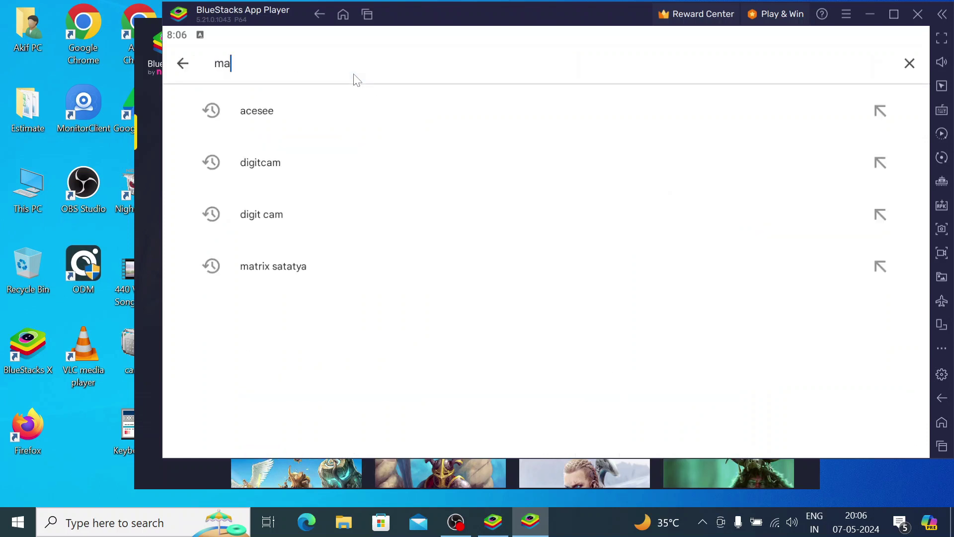
{"action": "type", "text": "tri"}
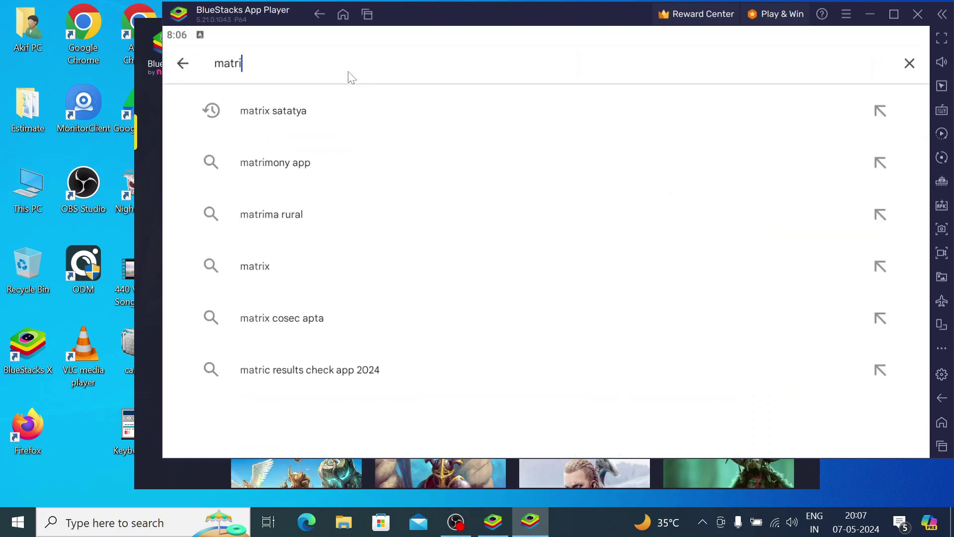
{"action": "left_click", "coordinate": [296, 119]}
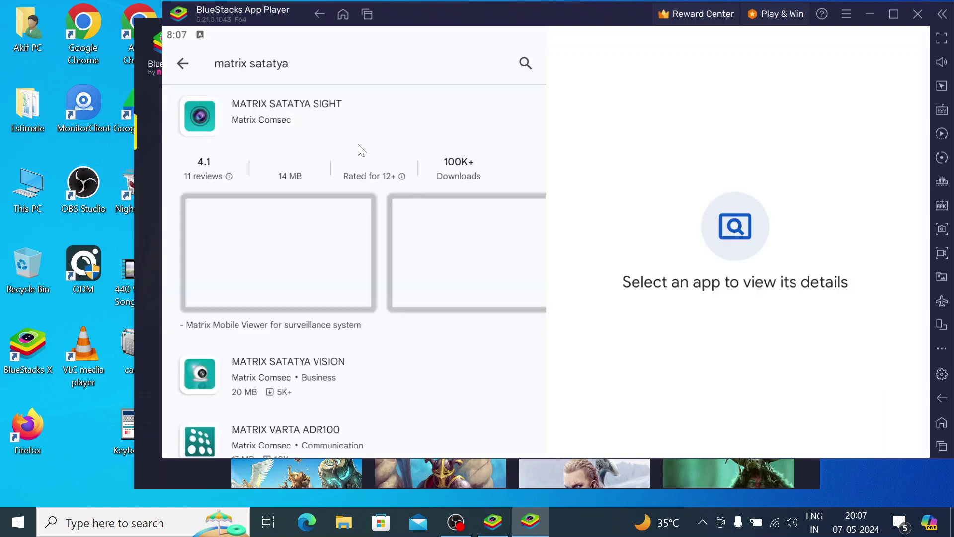
{"action": "left_click", "coordinate": [324, 127]}
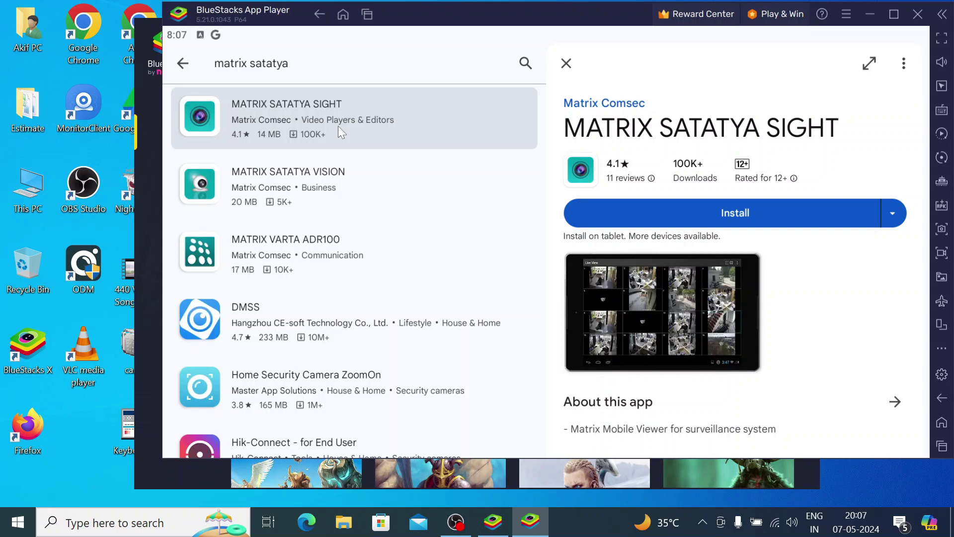
Install MATRIX SATATYA SIGHT, check its new desktop shortcut, and restore the Play Store window
{"action": "left_click", "coordinate": [706, 214]}
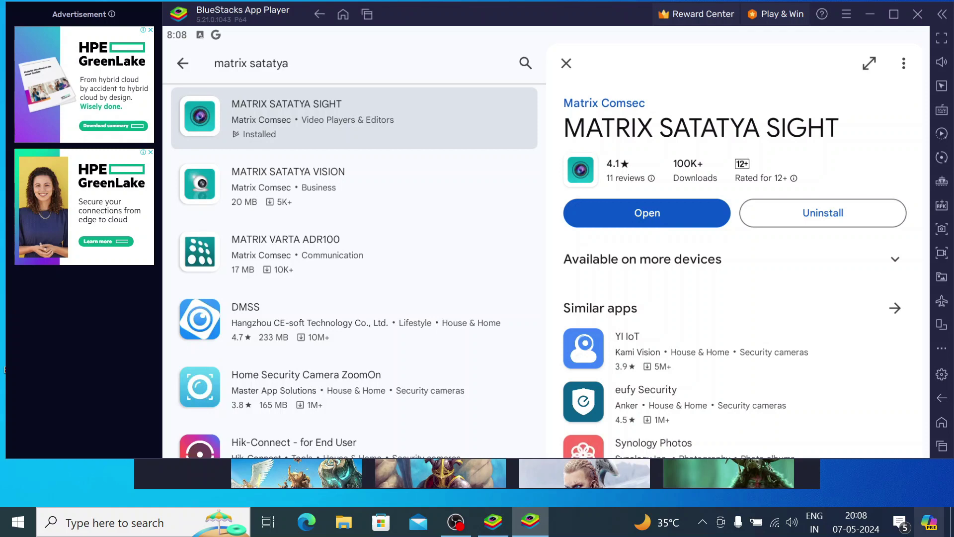
{"action": "left_click", "coordinate": [951, 521]}
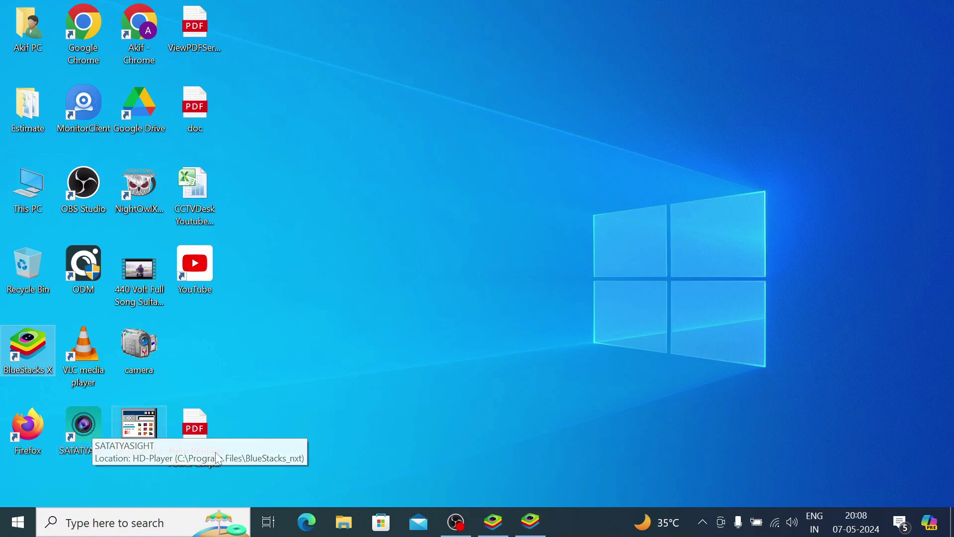
{"action": "left_click", "coordinate": [530, 522]}
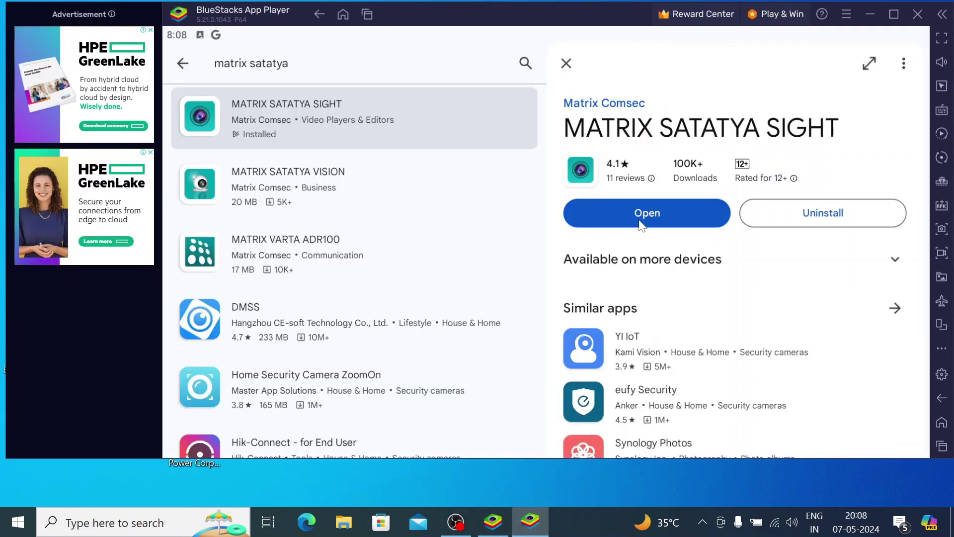
Launch MATRIX SATATYA SIGHT and allow its audio, phone, media and camera permissions
{"action": "left_click", "coordinate": [638, 219]}
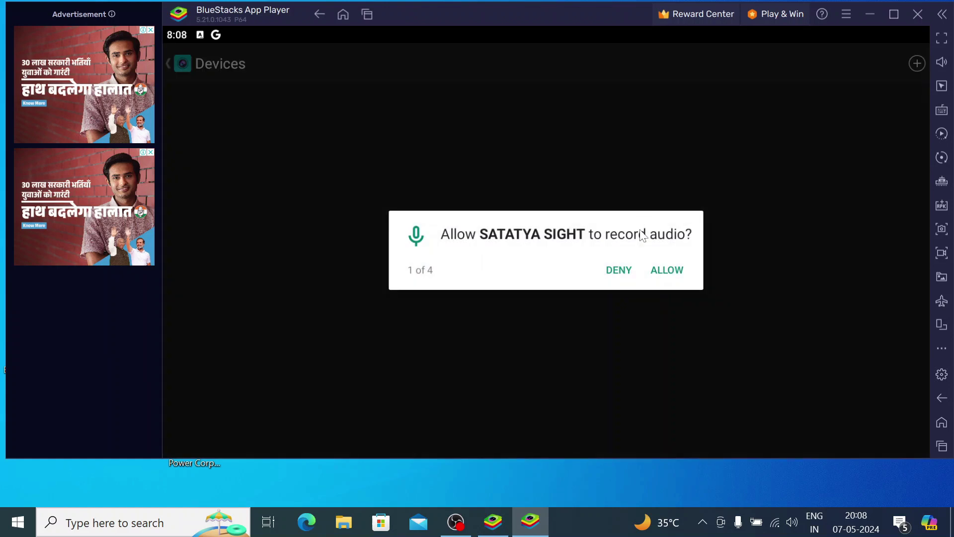
{"action": "left_click", "coordinate": [666, 273]}
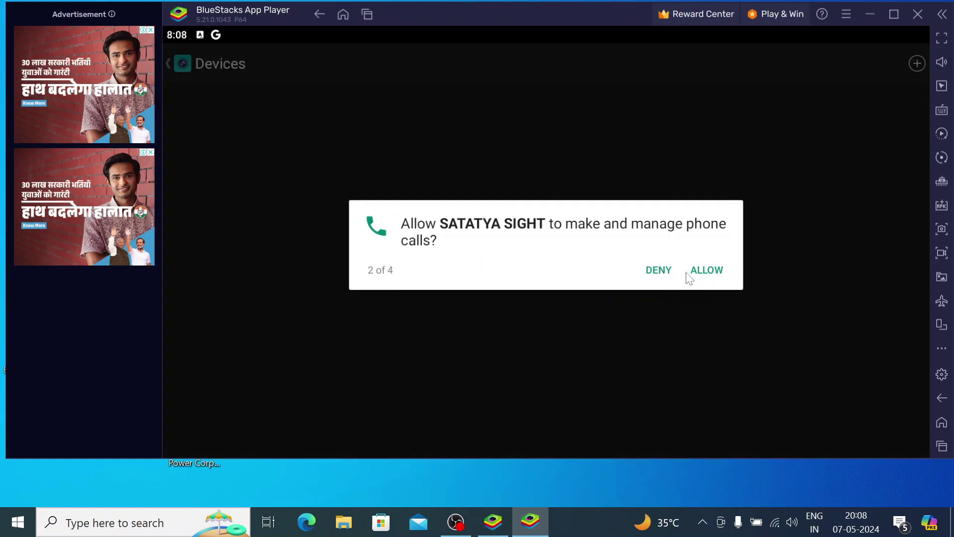
{"action": "left_click", "coordinate": [706, 276]}
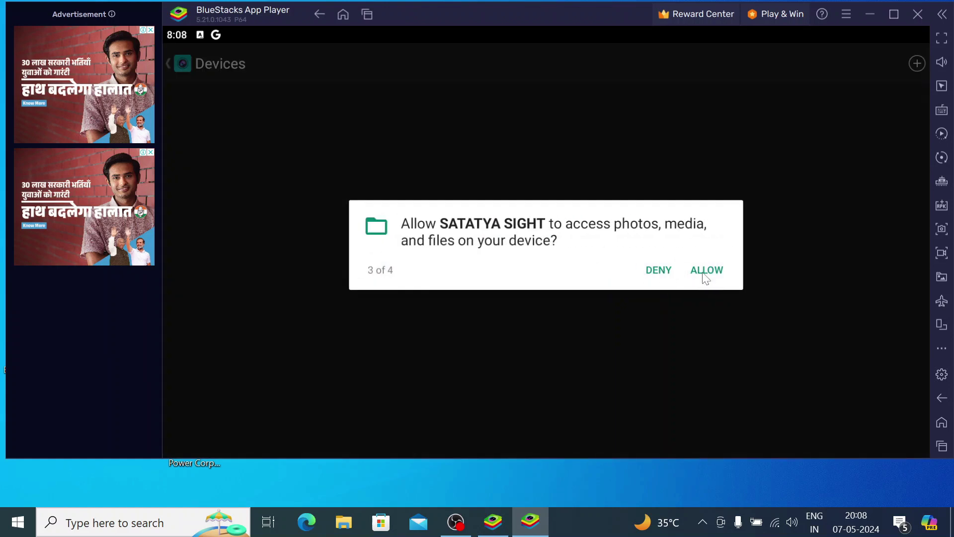
{"action": "left_click", "coordinate": [705, 276]}
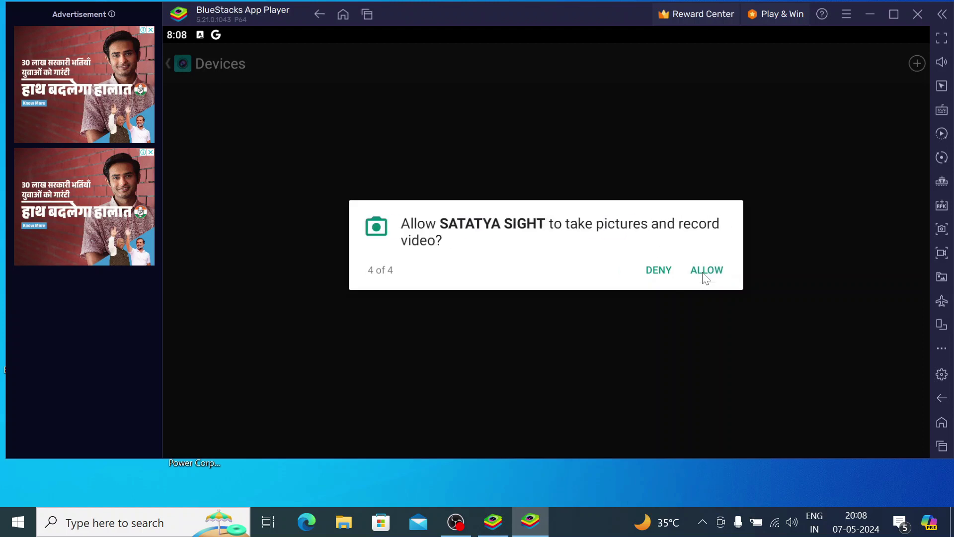
{"action": "left_click", "coordinate": [704, 273]}
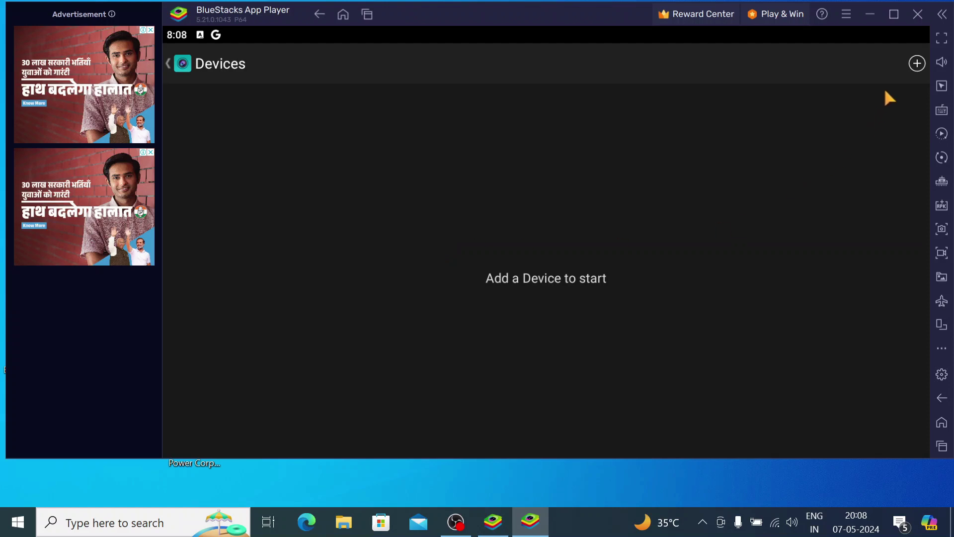
Add a new device and name it 'Device Test'
{"action": "left_click", "coordinate": [917, 63]}
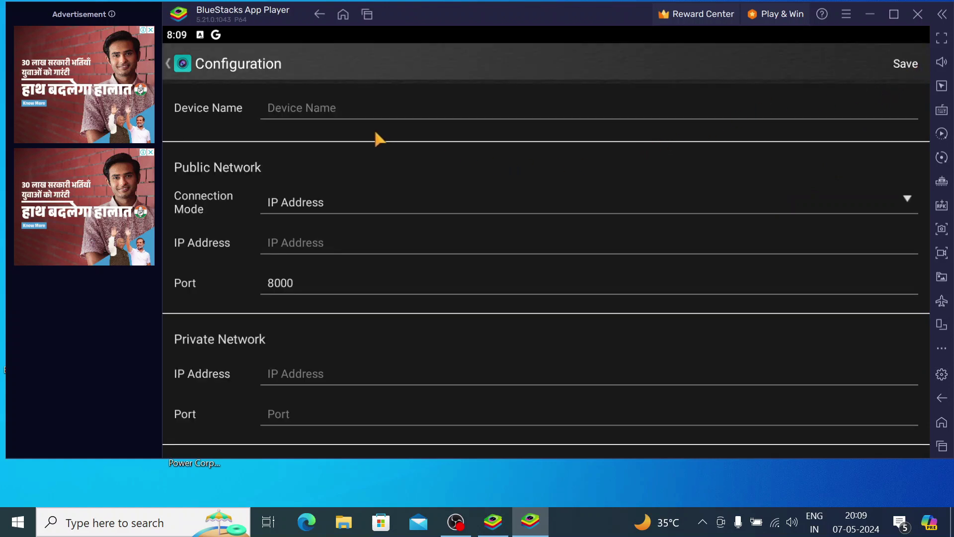
{"action": "left_click", "coordinate": [343, 105]}
{"action": "type", "text": "D"}
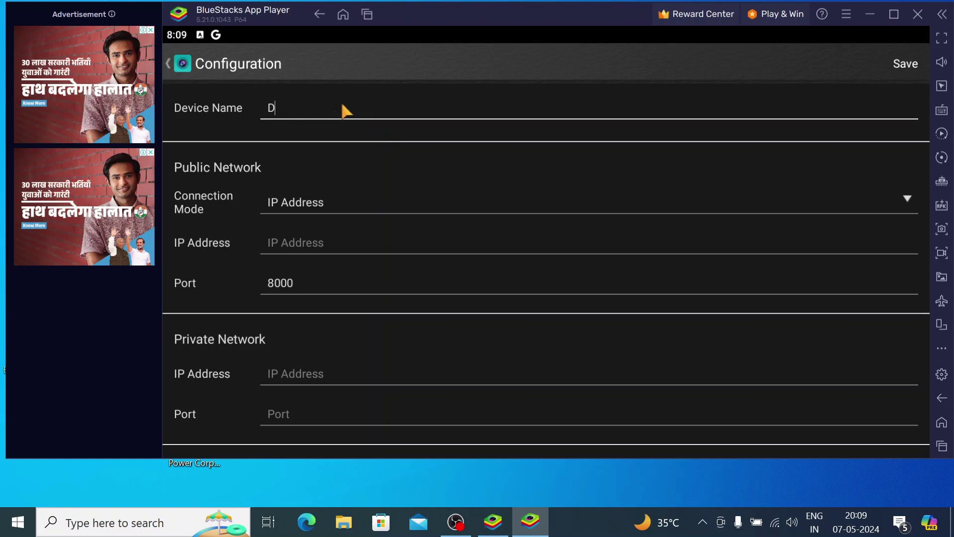
{"action": "type", "text": "evice"}
{"action": "type", "text": " Test"}
Try P2P connection mode, switch back to IP Address, and scroll through the form
{"action": "left_click", "coordinate": [338, 199]}
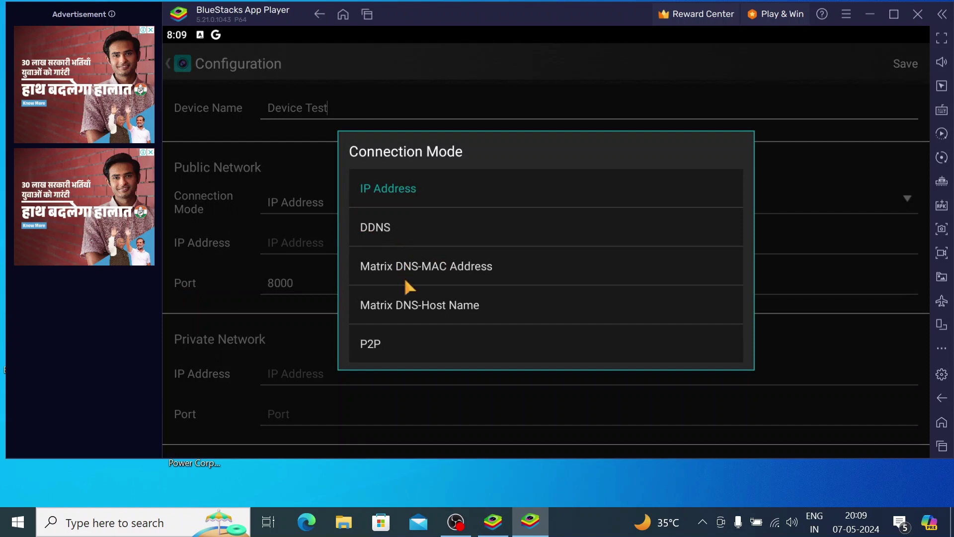
{"action": "left_click", "coordinate": [386, 341]}
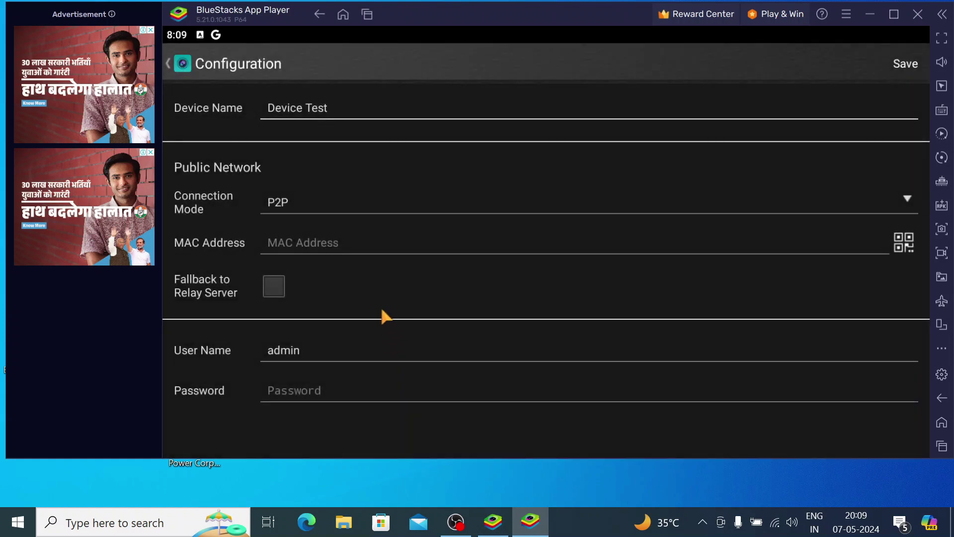
{"action": "left_click", "coordinate": [292, 207]}
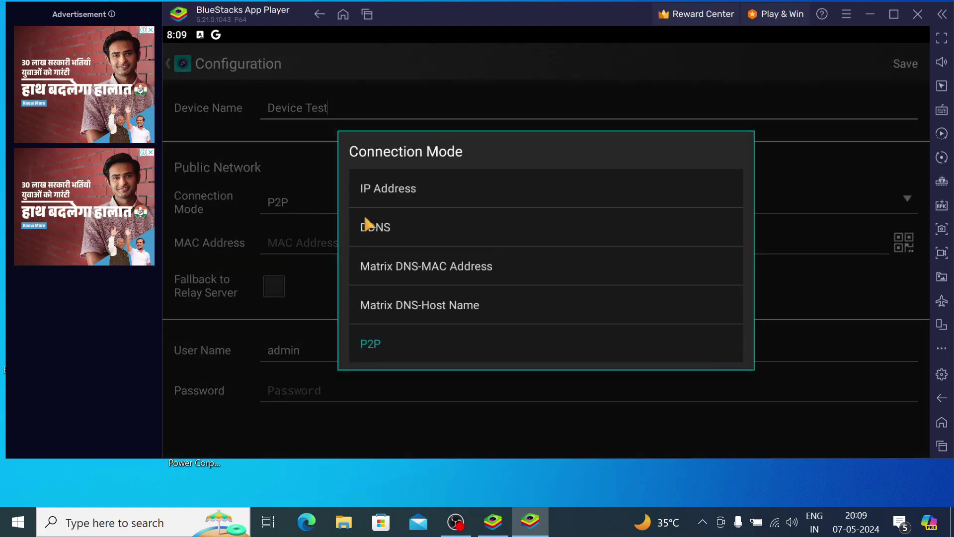
{"action": "left_click", "coordinate": [406, 196]}
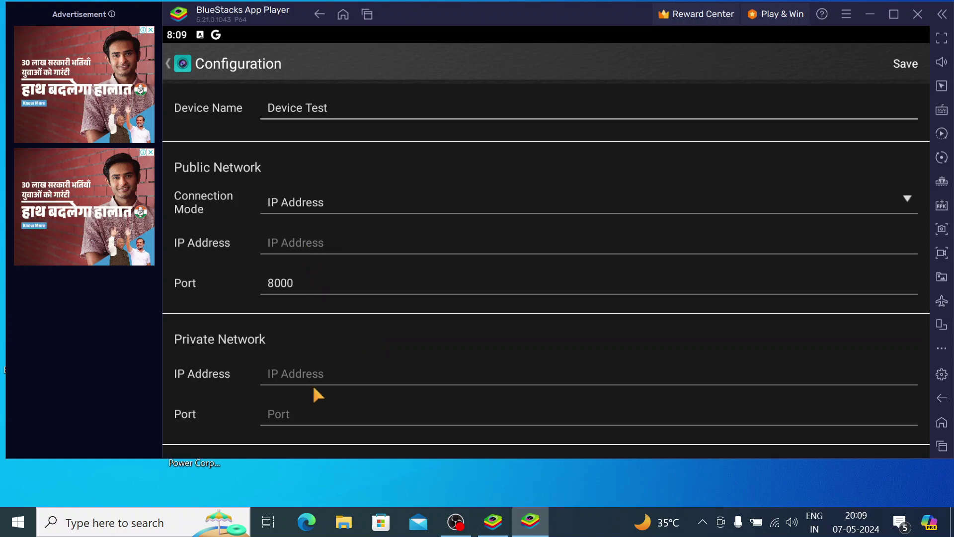
{"action": "scroll", "coordinate": [324, 406], "scroll_direction": "down", "scroll_amount": 3}
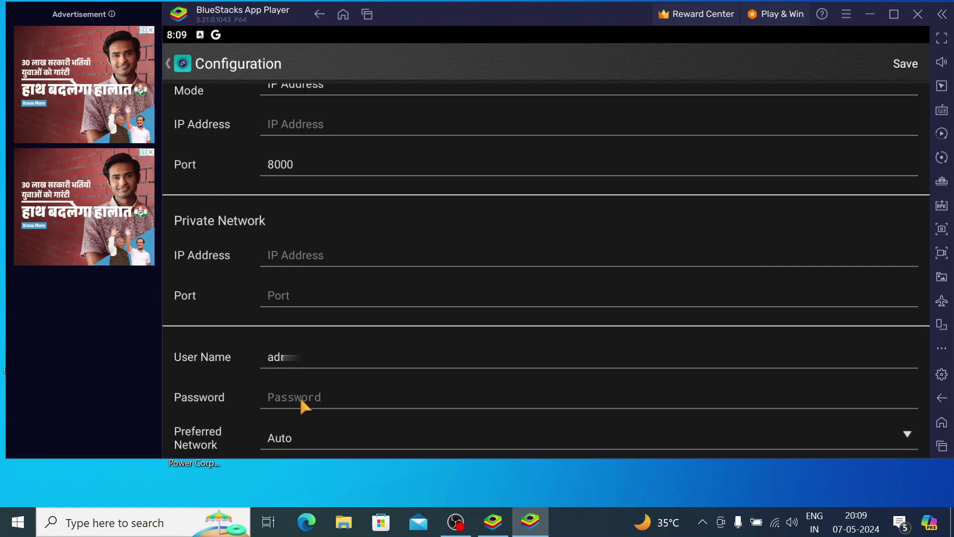
{"action": "scroll", "coordinate": [300, 390], "scroll_direction": "up", "scroll_amount": 3}
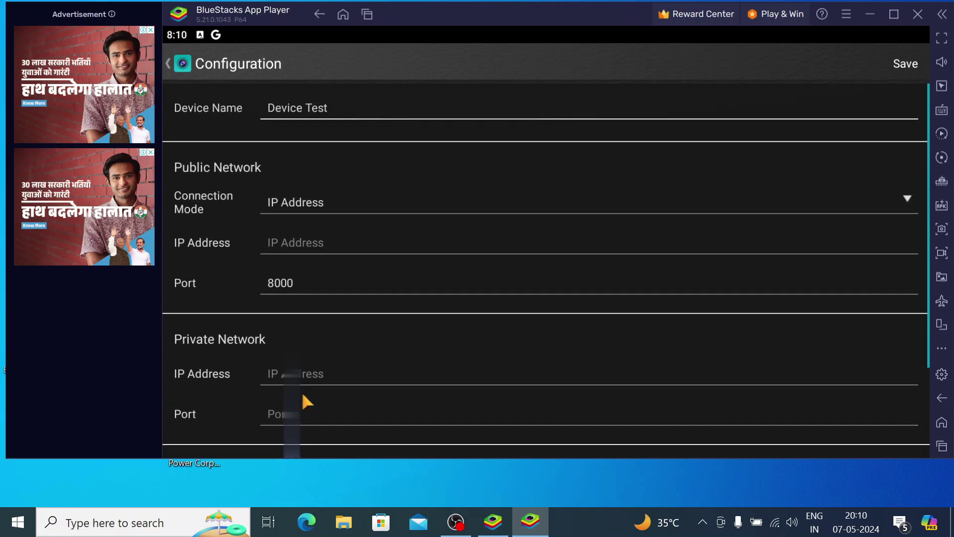
Choose P2P mode, enter MAC address 'sdgg' and a password, and open the QR scanner
{"action": "left_click", "coordinate": [333, 204]}
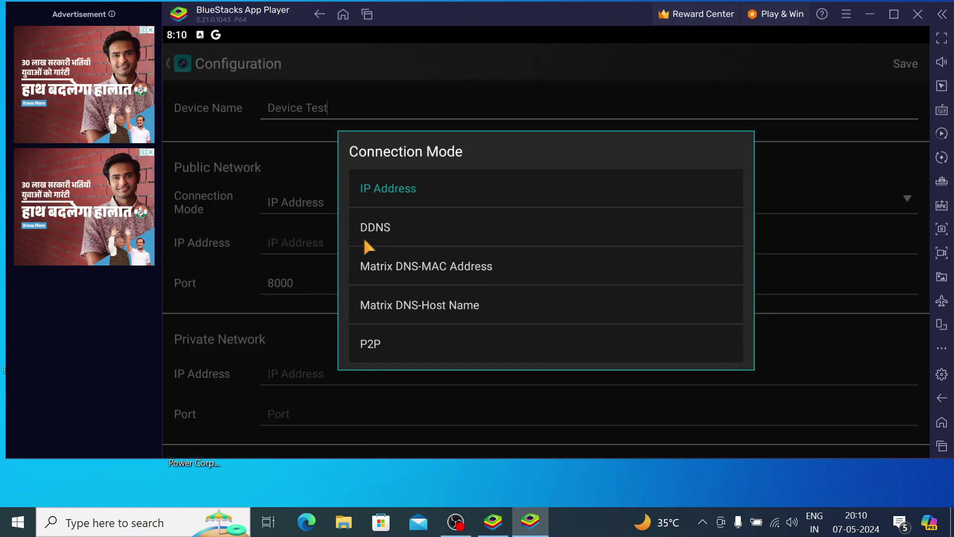
{"action": "left_click", "coordinate": [370, 342]}
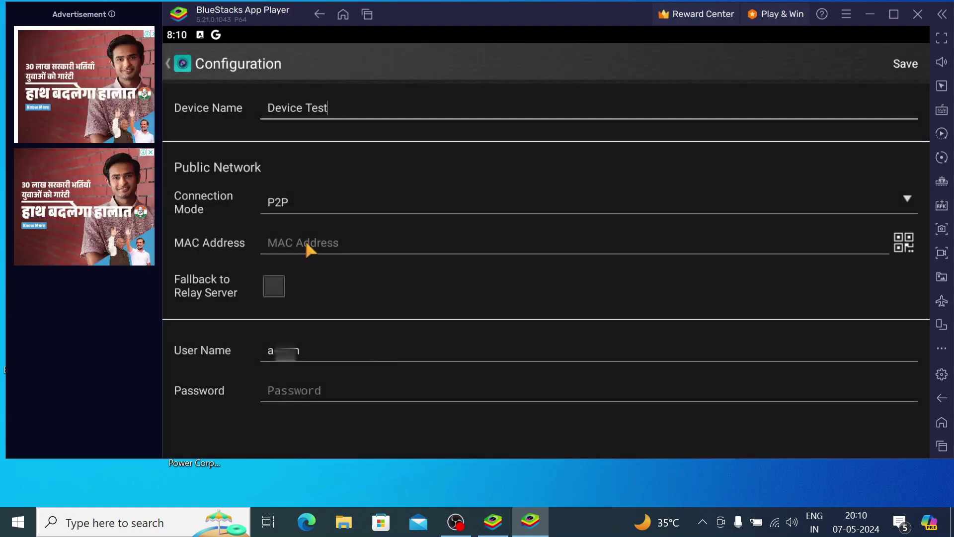
{"action": "left_click", "coordinate": [307, 243]}
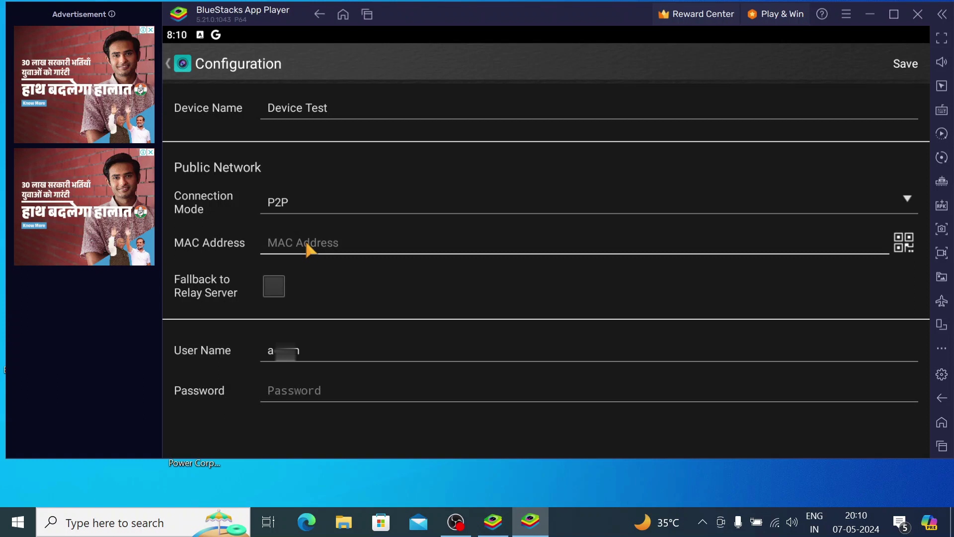
{"action": "type", "text": "sd"}
{"action": "type", "text": "gg"}
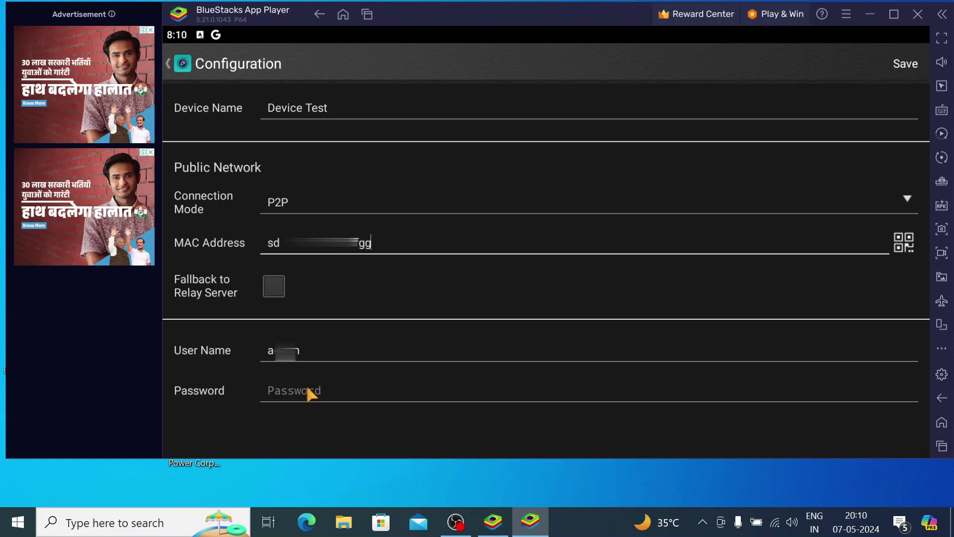
{"action": "left_click", "coordinate": [307, 393]}
{"action": "type", "text": "ad"}
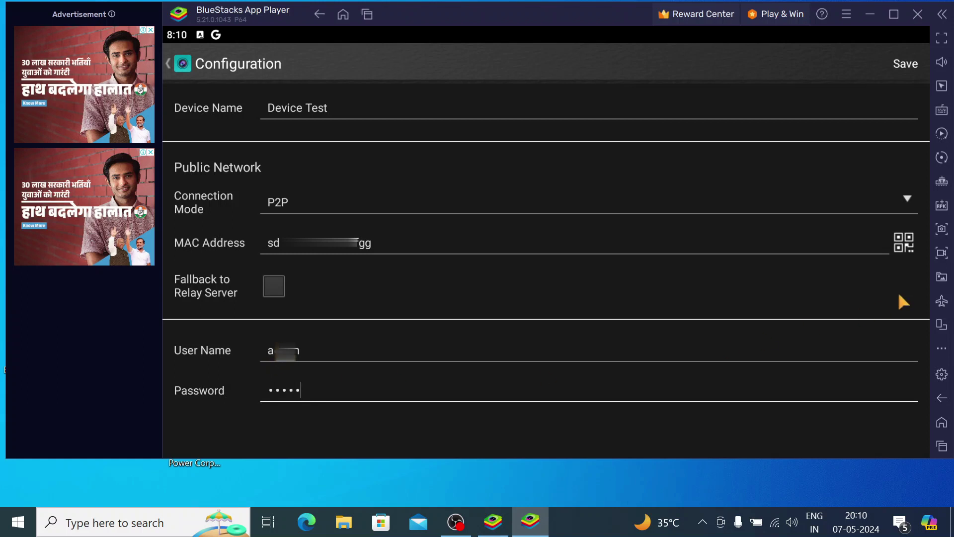
{"action": "left_click", "coordinate": [908, 246]}
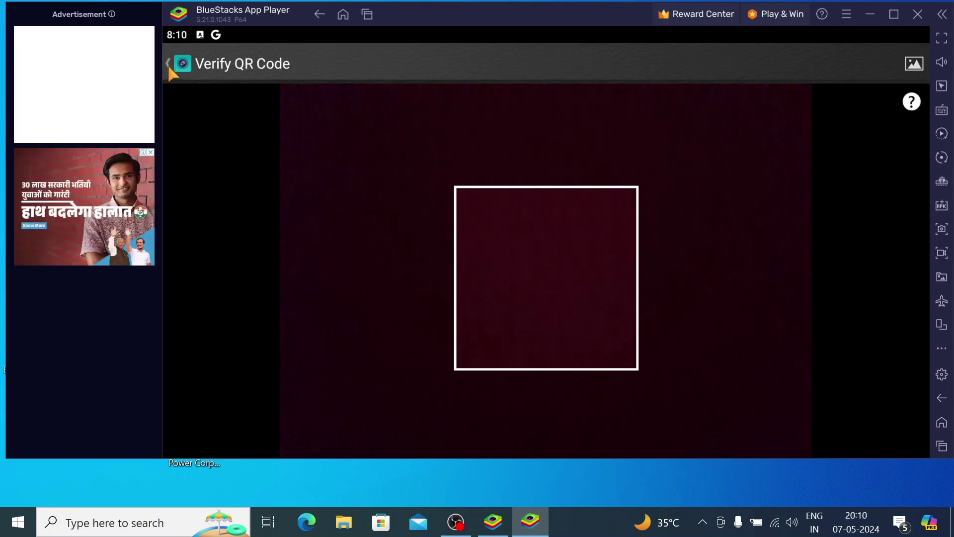
Leave the QR scanner and set Connection Mode back to IP Address
{"action": "left_click", "coordinate": [171, 70]}
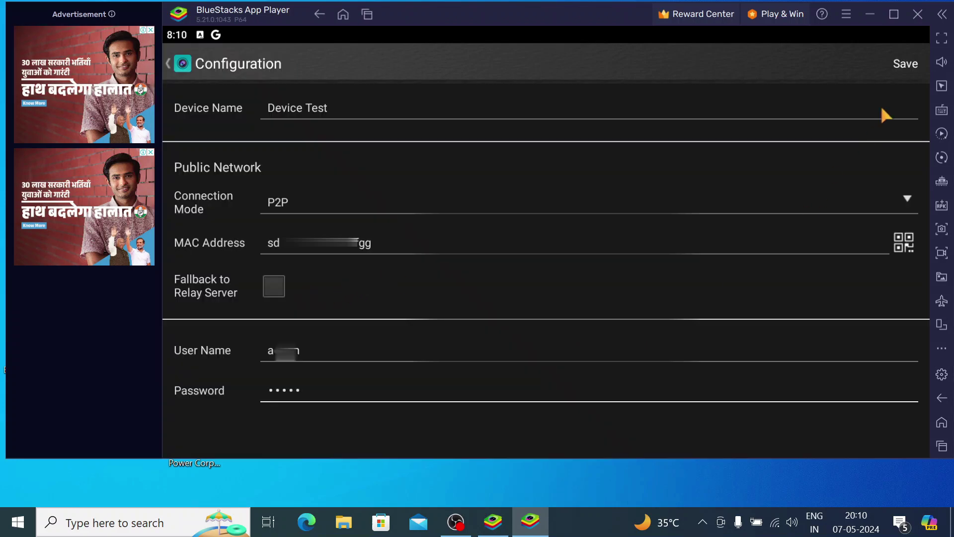
{"action": "left_click", "coordinate": [849, 212]}
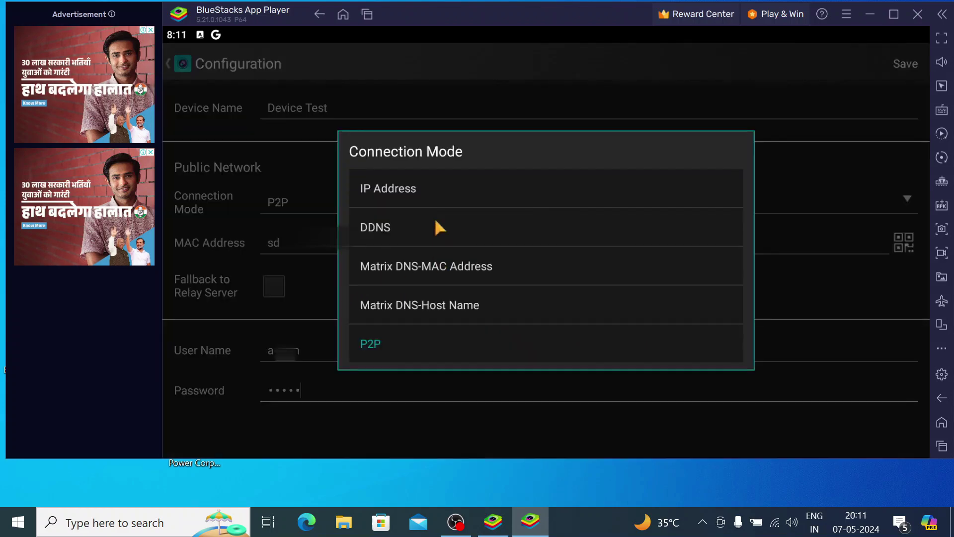
{"action": "left_click", "coordinate": [438, 199]}
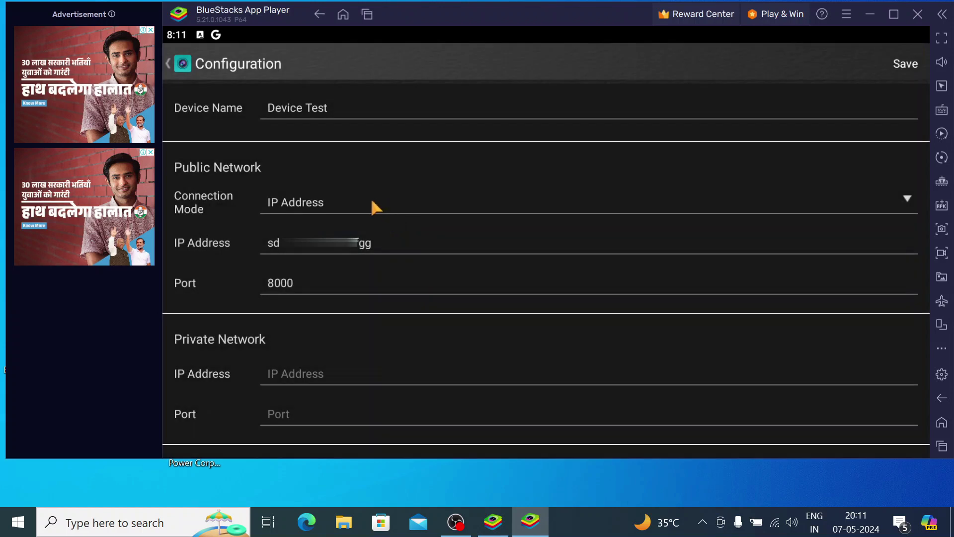
{"action": "left_click", "coordinate": [374, 205]}
{"action": "left_click", "coordinate": [447, 199]}
Enter the public and private network IP addresses and set the private port to 800
{"action": "left_click", "coordinate": [376, 244]}
{"action": "key", "text": "BackSpace"}
{"action": "key", "text": "BackSpace"}
{"action": "key", "text": "BackSpace"}
{"action": "key", "text": "BackSpace"}
{"action": "key", "text": "BackSpace"}
{"action": "key", "text": "BackSpace"}
{"action": "type", "text": "192.1"}
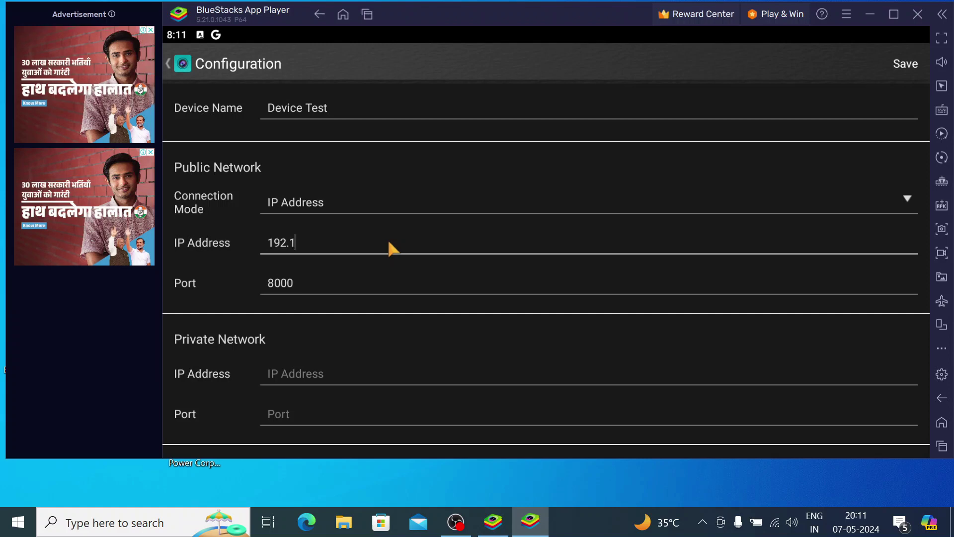
{"action": "type", "text": "68.1."}
{"action": "key", "text": "Tab"}
{"action": "key", "text": "Tab"}
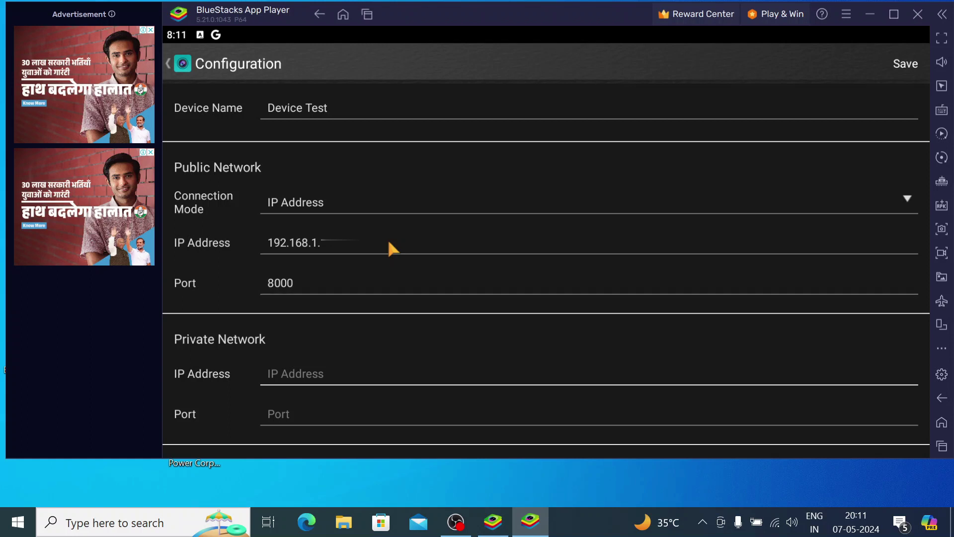
{"action": "type", "text": "192"}
{"action": "type", "text": ".1"}
{"action": "type", "text": "68.1"}
{"action": "key", "text": "BackSpace"}
{"action": "type", "text": "192"}
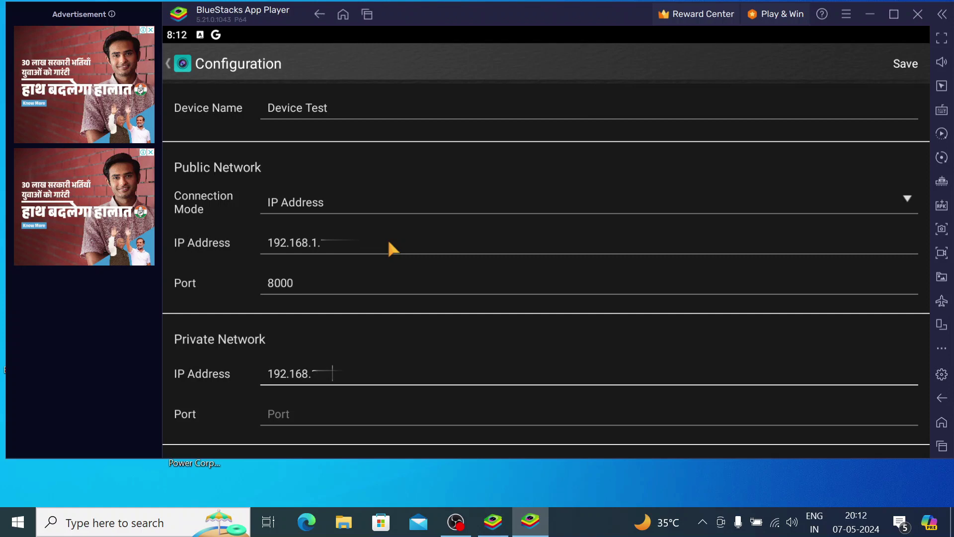
{"action": "type", "text": ".1"}
{"action": "left_click", "coordinate": [272, 412]}
{"action": "type", "text": "80"}
{"action": "scroll", "coordinate": [312, 393], "scroll_direction": "down", "scroll_amount": 2}
{"action": "type", "text": "0"}
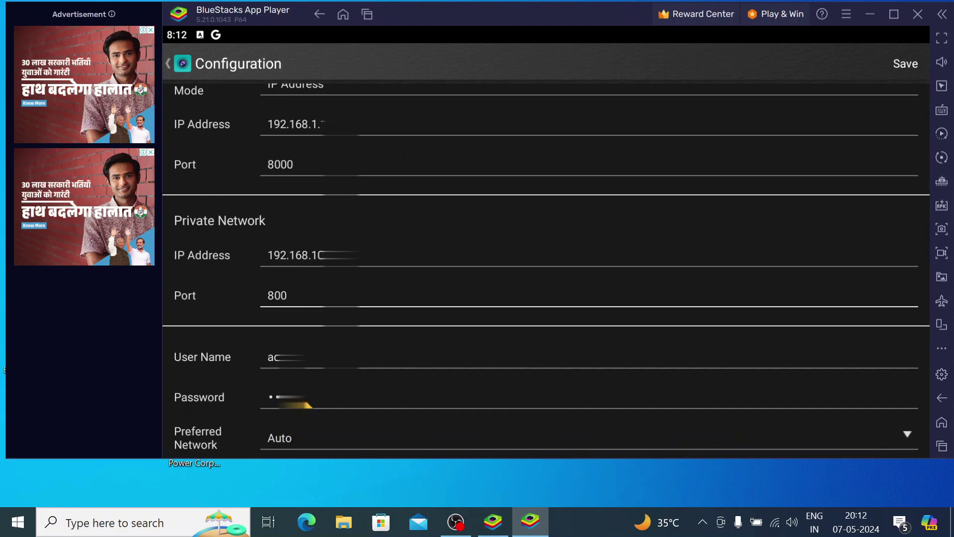
{"action": "left_click", "coordinate": [316, 363]}
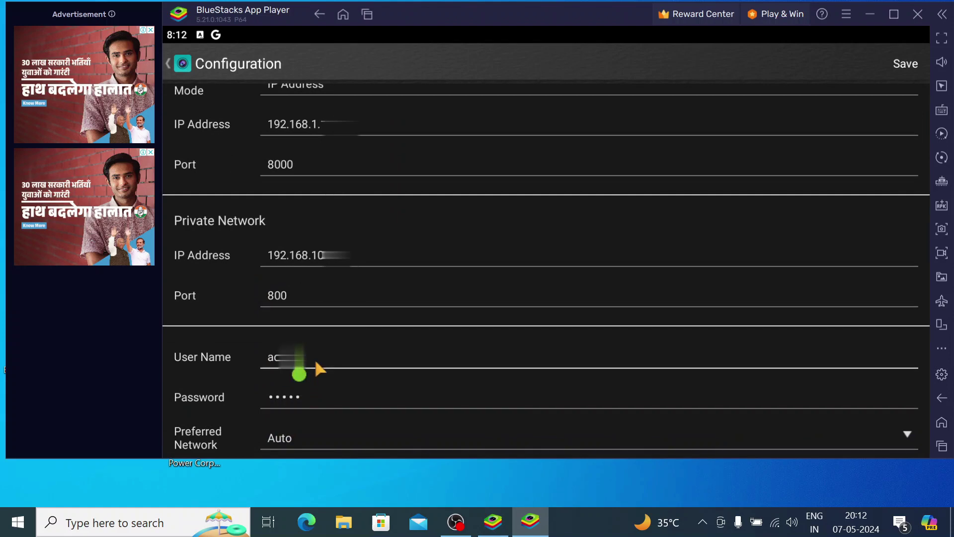
{"action": "left_click", "coordinate": [316, 402]}
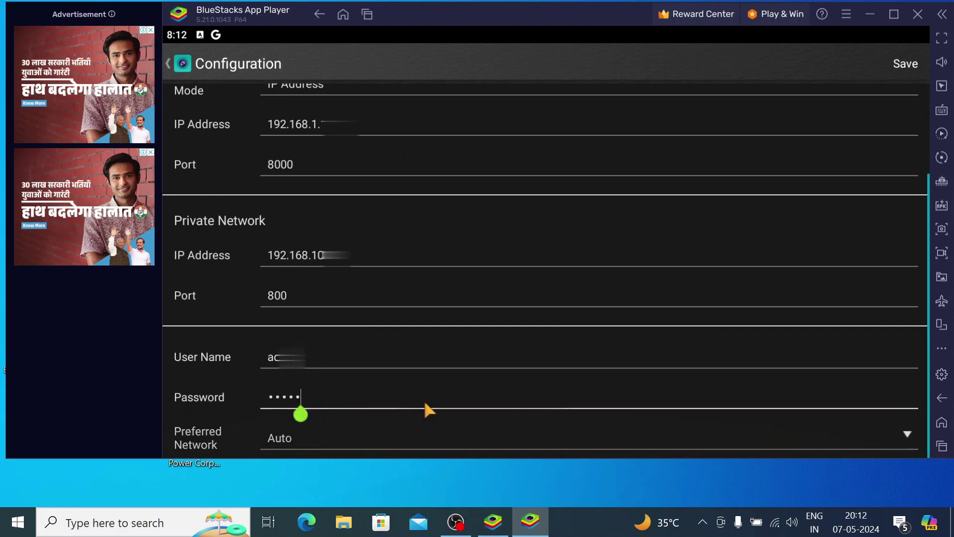
Save the device configuration, then back out through Devices to the Live View
{"action": "left_click", "coordinate": [904, 66]}
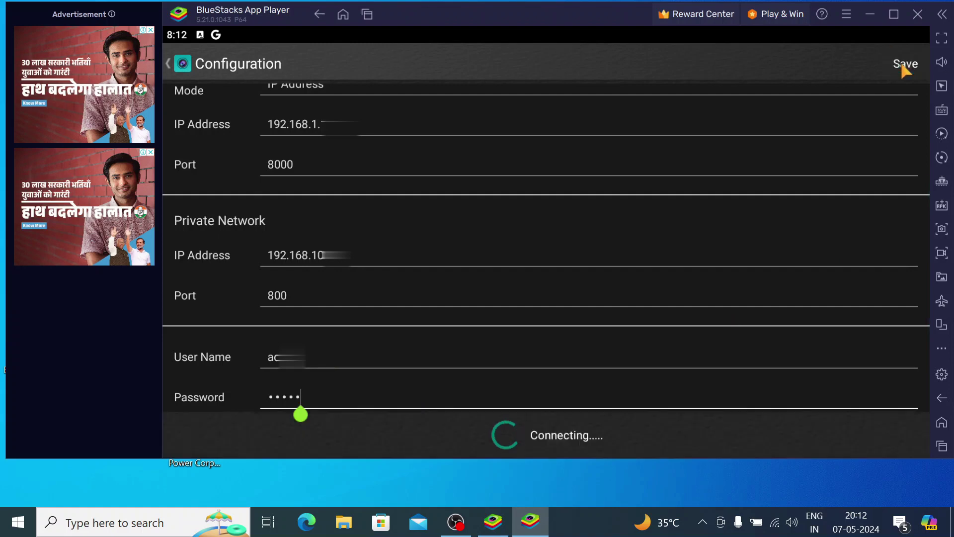
{"action": "left_click", "coordinate": [170, 70]}
{"action": "left_click", "coordinate": [167, 60]}
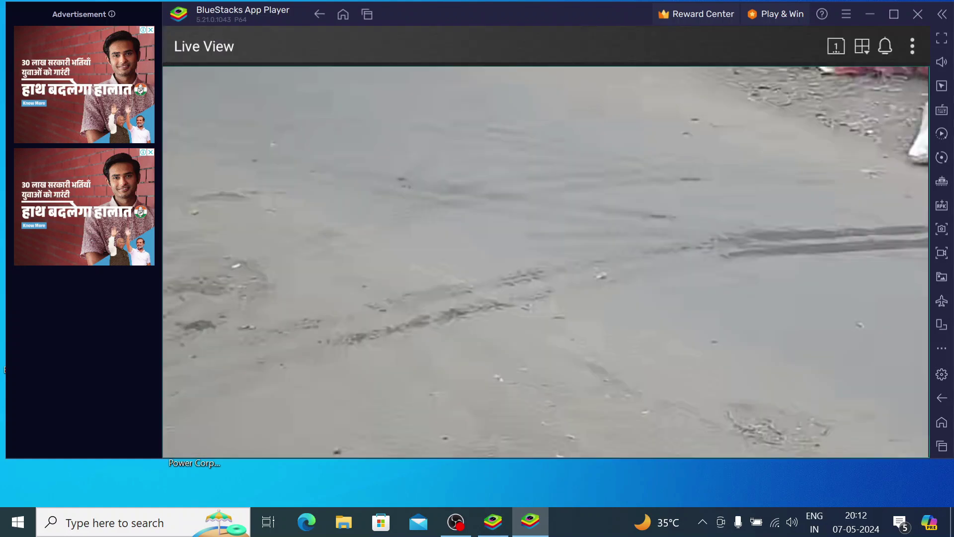